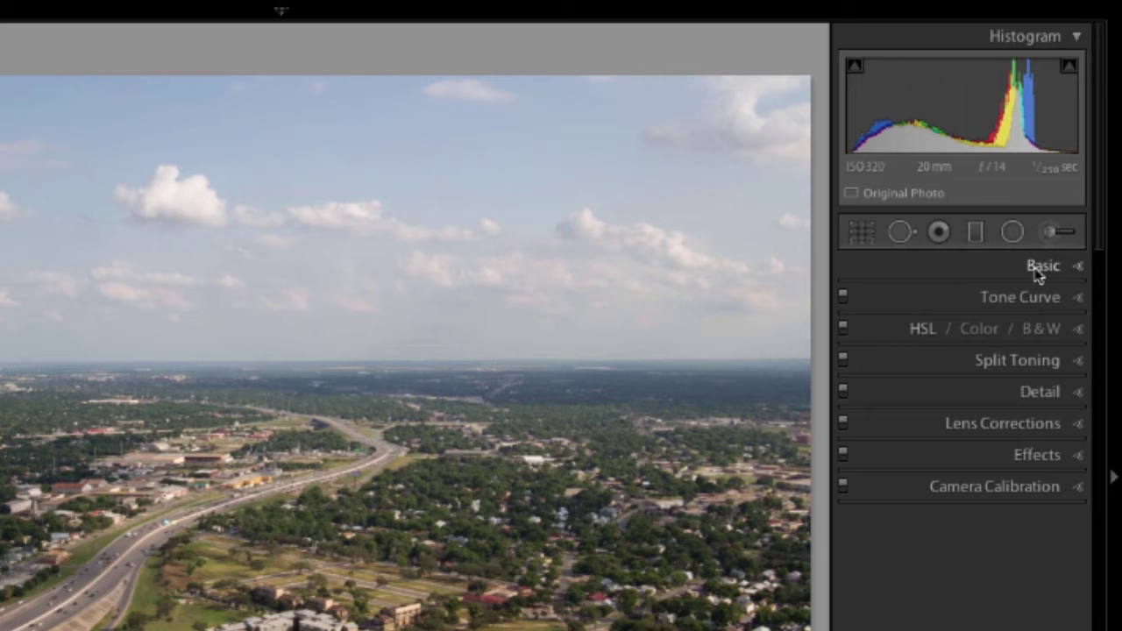
# Expand the Basic panel to reach the aerial photo's white balance, still As Shot (Temp 5900, Tint +14)
pyautogui.click(1043, 266)
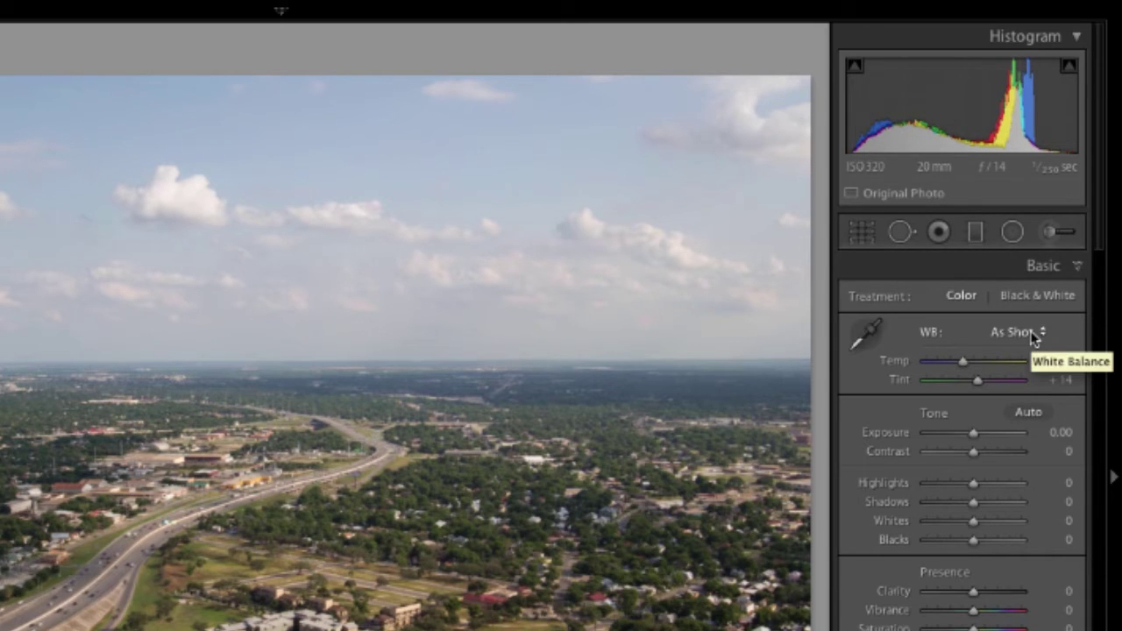
pyautogui.click(1033, 339)
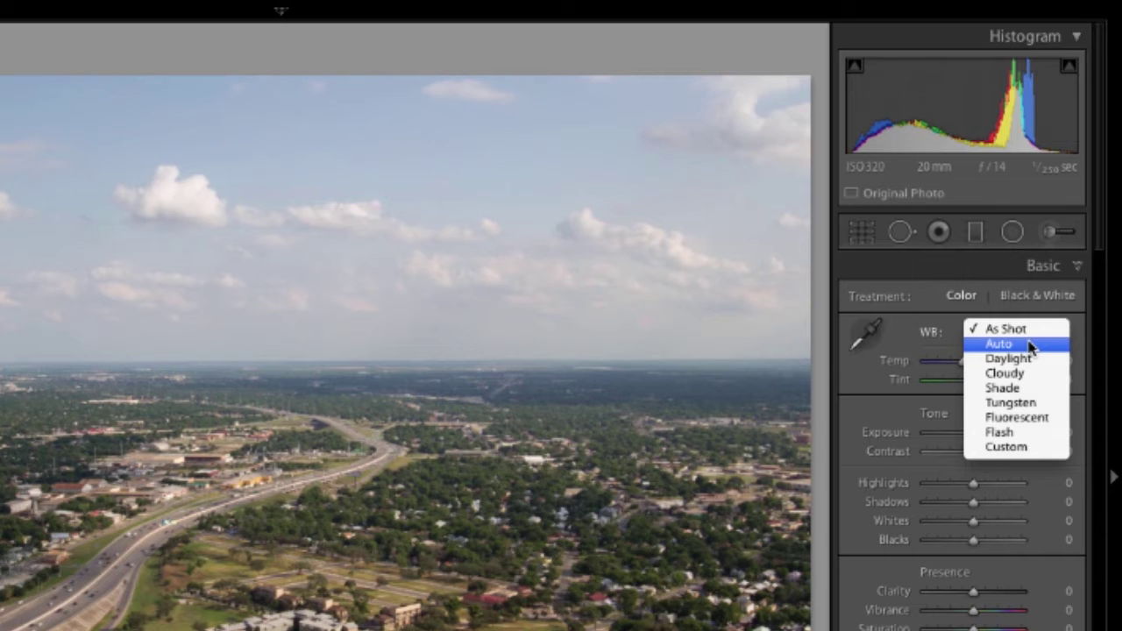
# Try the Auto and Shade white balance presets, then apply Daylight (Temp 5500, Tint +10)
pyautogui.click(1031, 345)
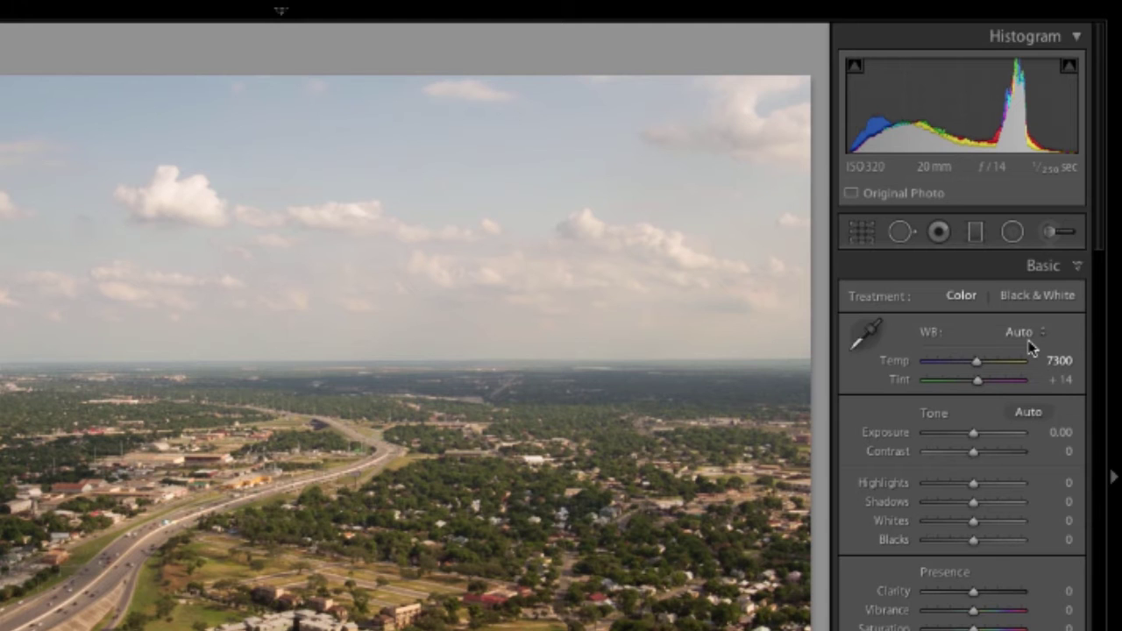
pyautogui.click(1026, 333)
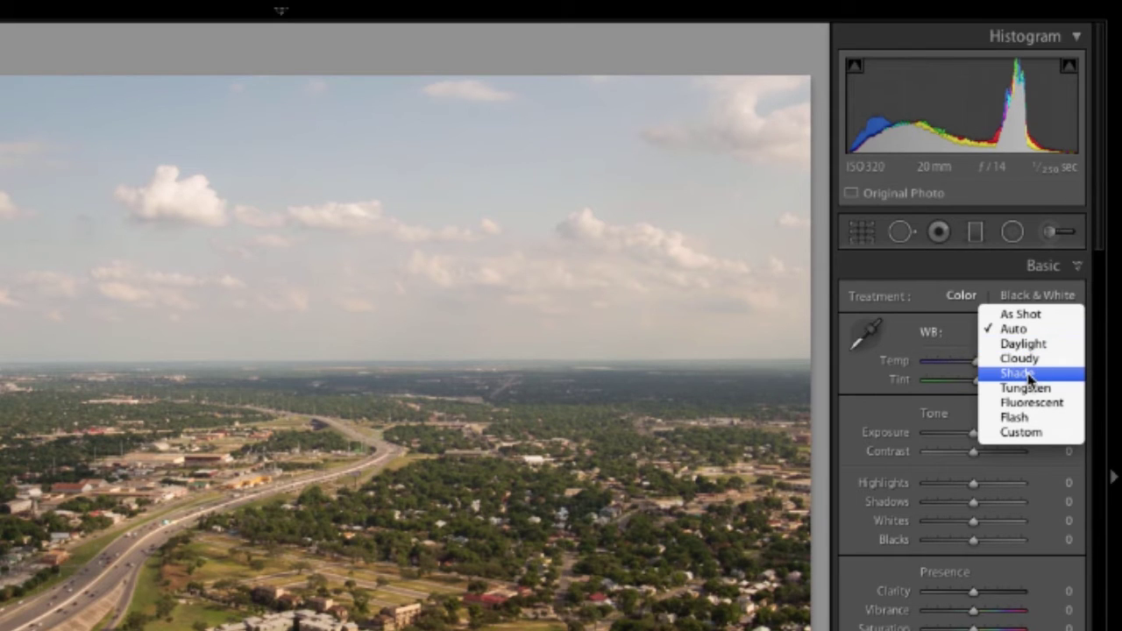
pyautogui.click(1030, 375)
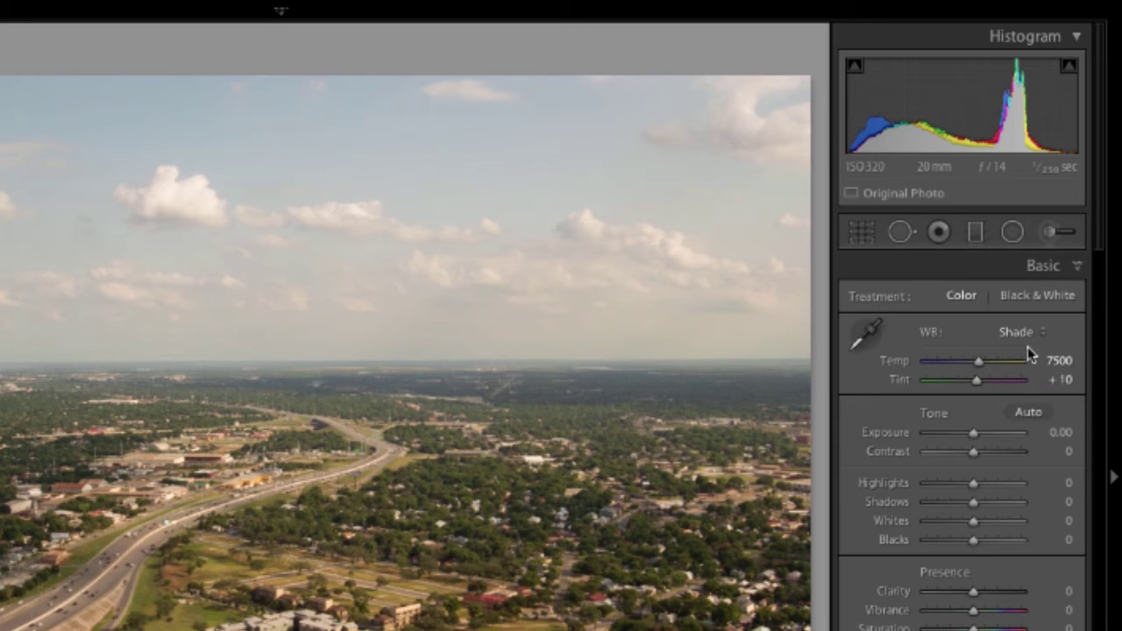
pyautogui.click(1022, 333)
pyautogui.click(1026, 299)
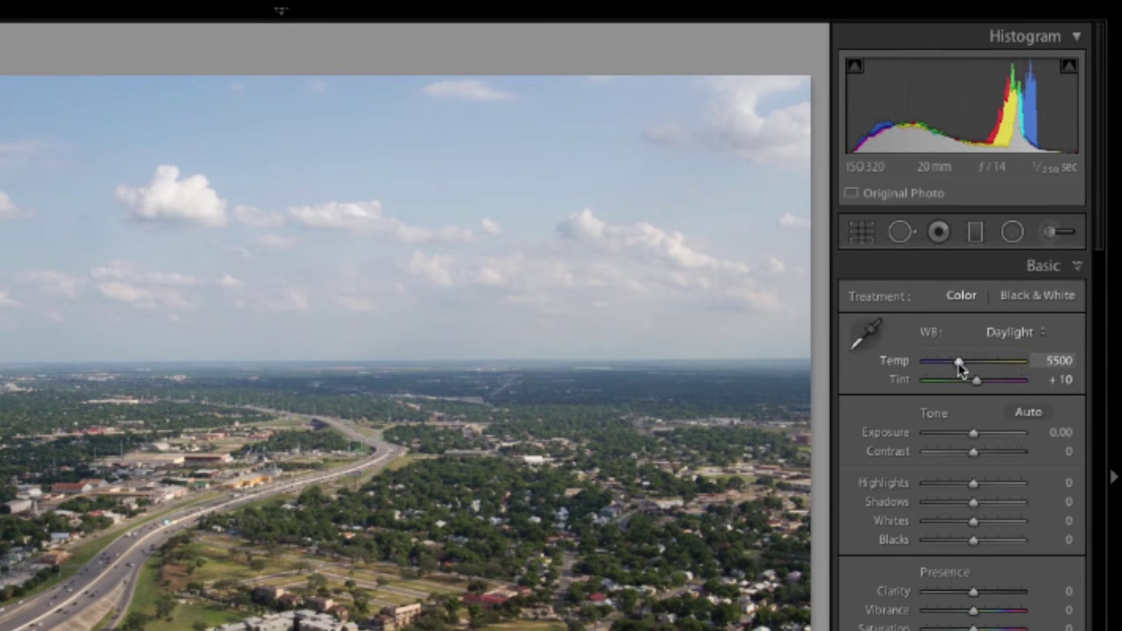
# Set a warmer custom white balance on the aerial photo: Temp 7482, Tint +25
pyautogui.moveTo(958, 363)
pyautogui.mouseDown()
pyautogui.moveTo(922, 362)
pyautogui.moveTo(1024, 362)
pyautogui.moveTo(964, 364)
pyautogui.mouseUp()
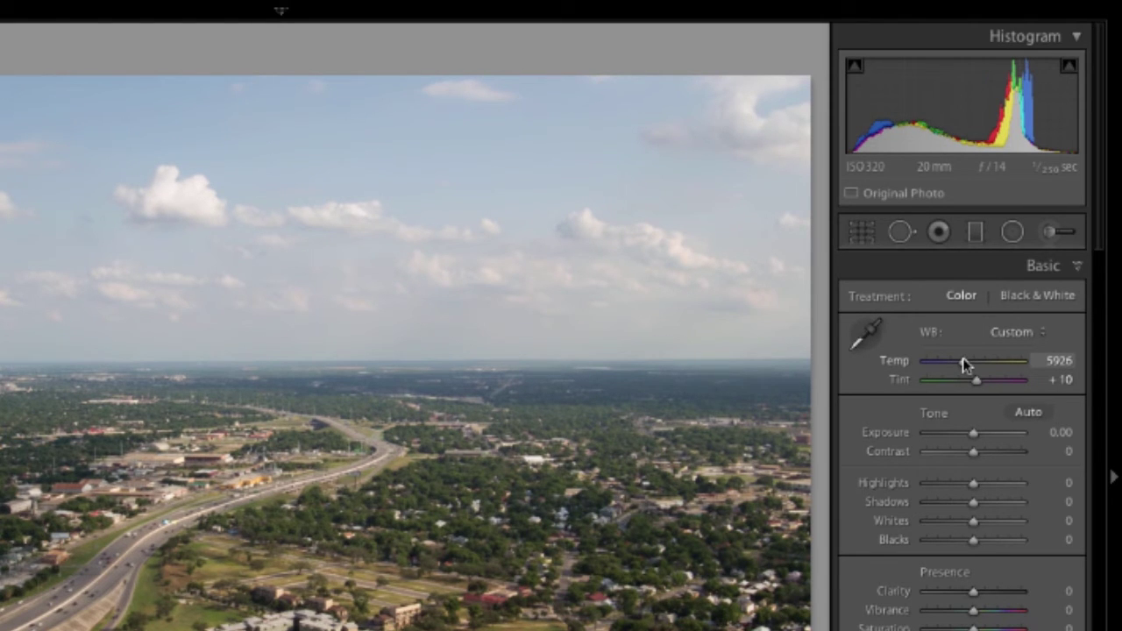
pyautogui.moveTo(963, 359); pyautogui.dragTo(981, 368)
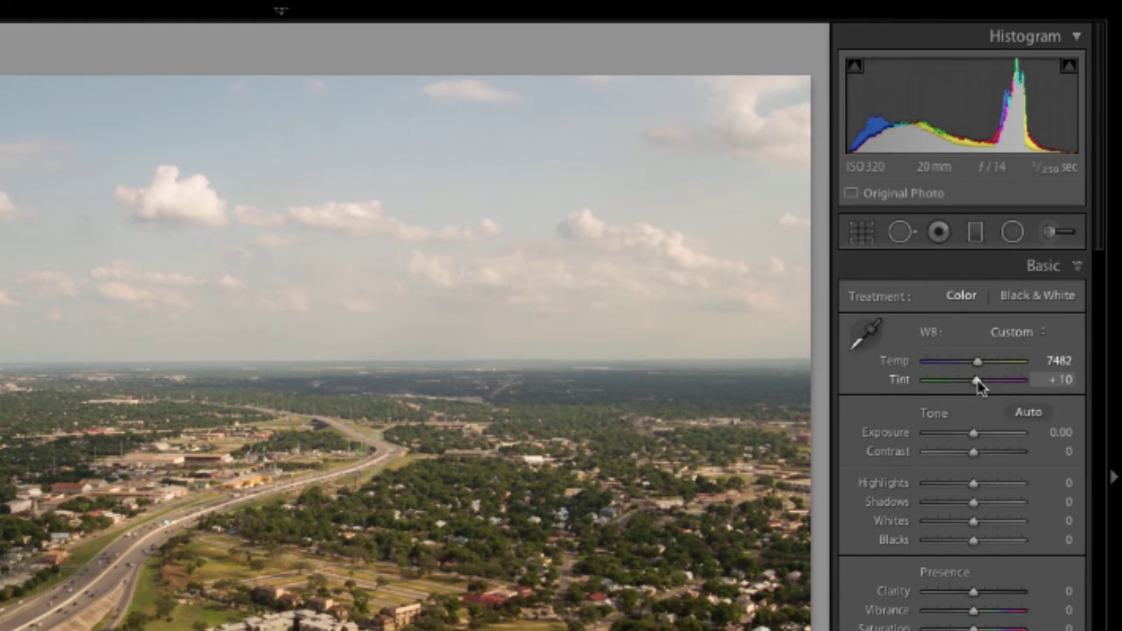
pyautogui.moveTo(977, 384)
pyautogui.mouseDown()
pyautogui.moveTo(924, 382)
pyautogui.moveTo(1037, 389)
pyautogui.moveTo(972, 382)
pyautogui.mouseUp()
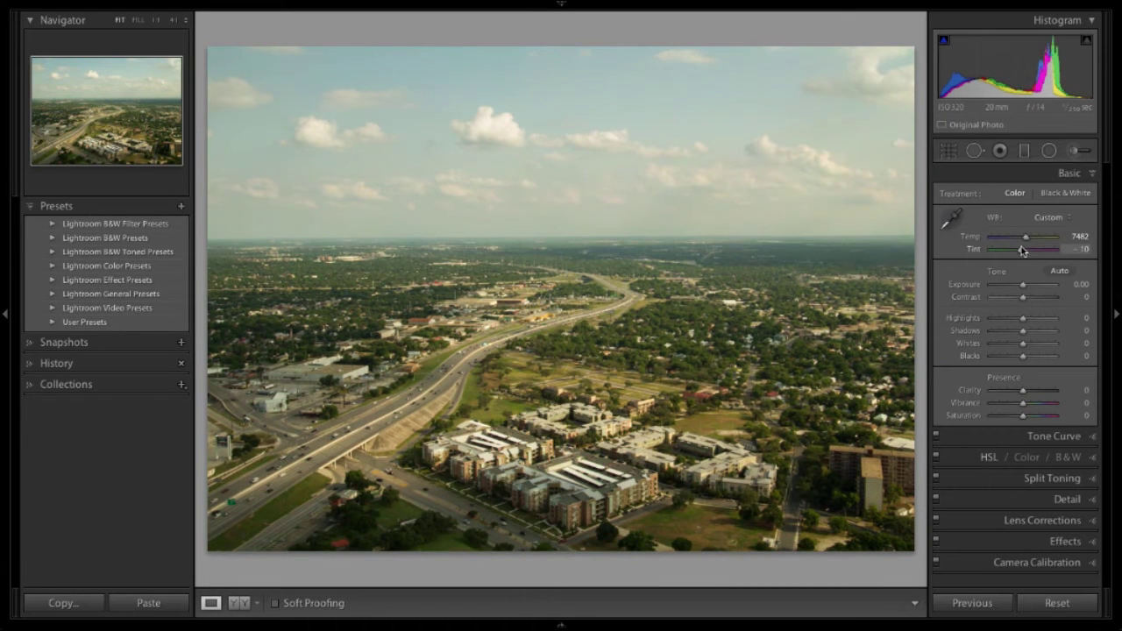
pyautogui.moveTo(1022, 251); pyautogui.dragTo(1030, 254)
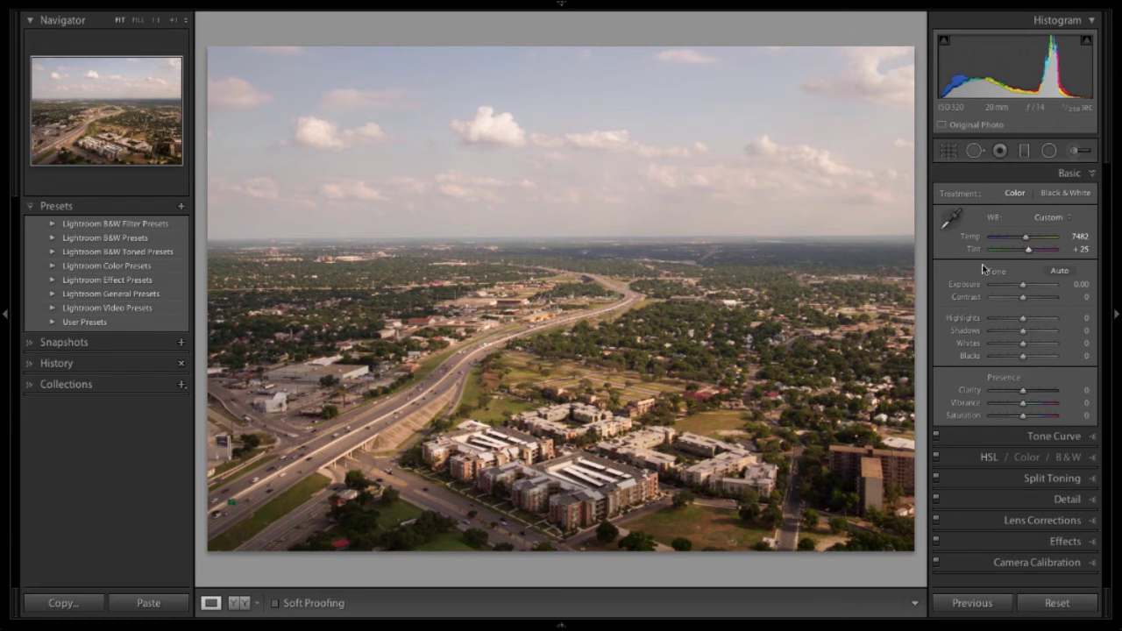
# Revert the aerial photo to its earlier Crop Angle history state
pyautogui.click(55, 363)
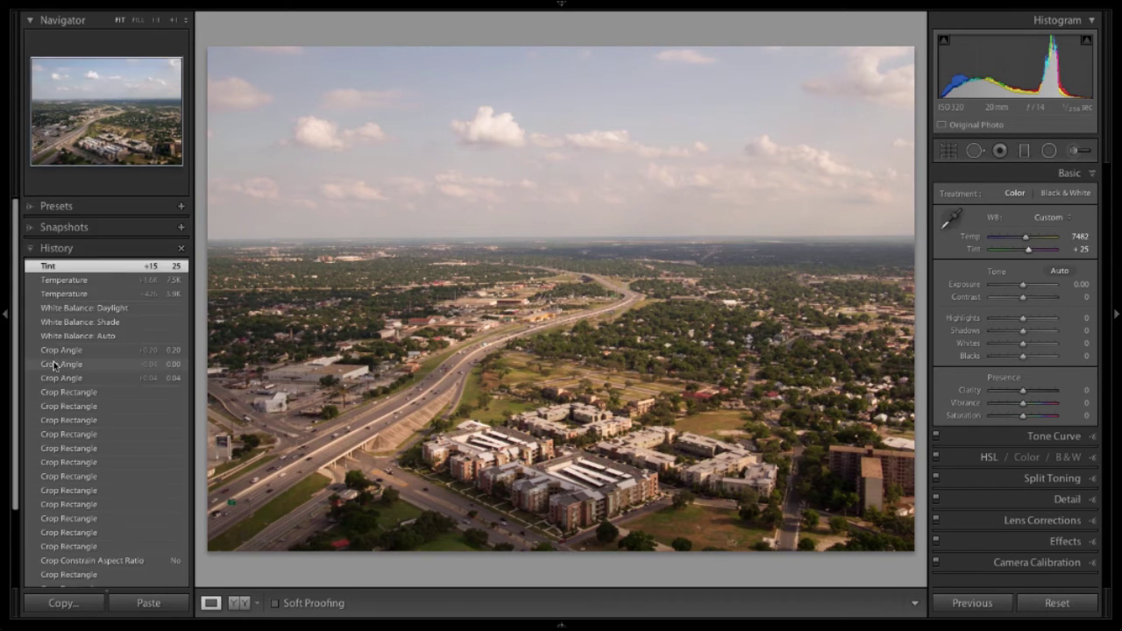
pyautogui.scroll(-1, 53, 361)
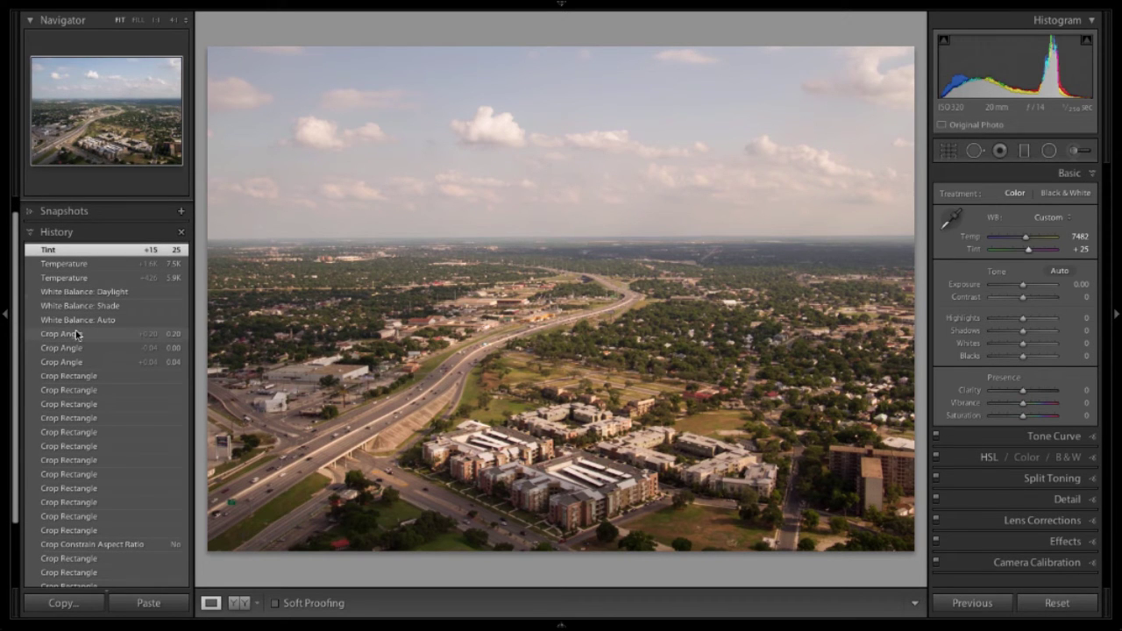
pyautogui.click(76, 333)
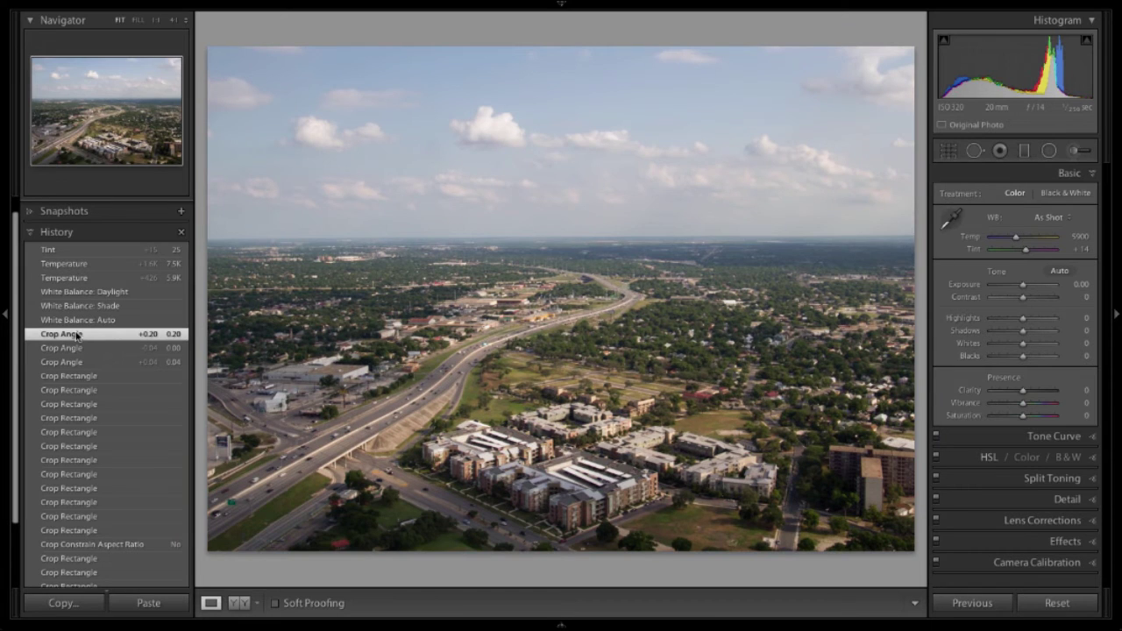
# Set white balance from a neutral spot with the eyedropper, then warm Temp to 6190 (Tint +6)
pyautogui.click(952, 217)
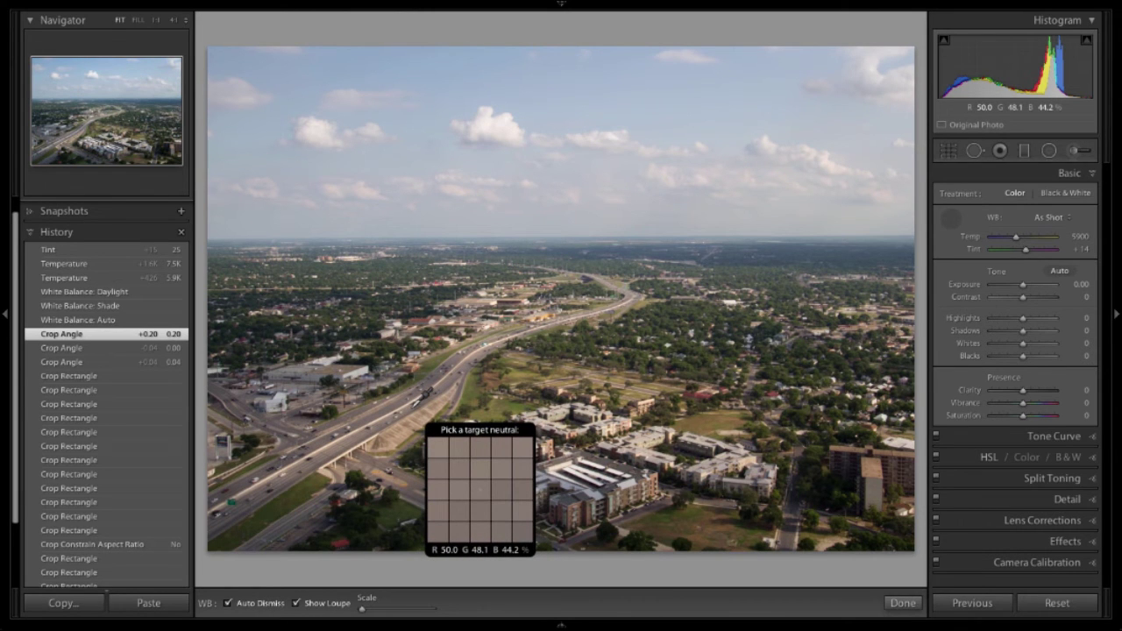
pyautogui.click(411, 410)
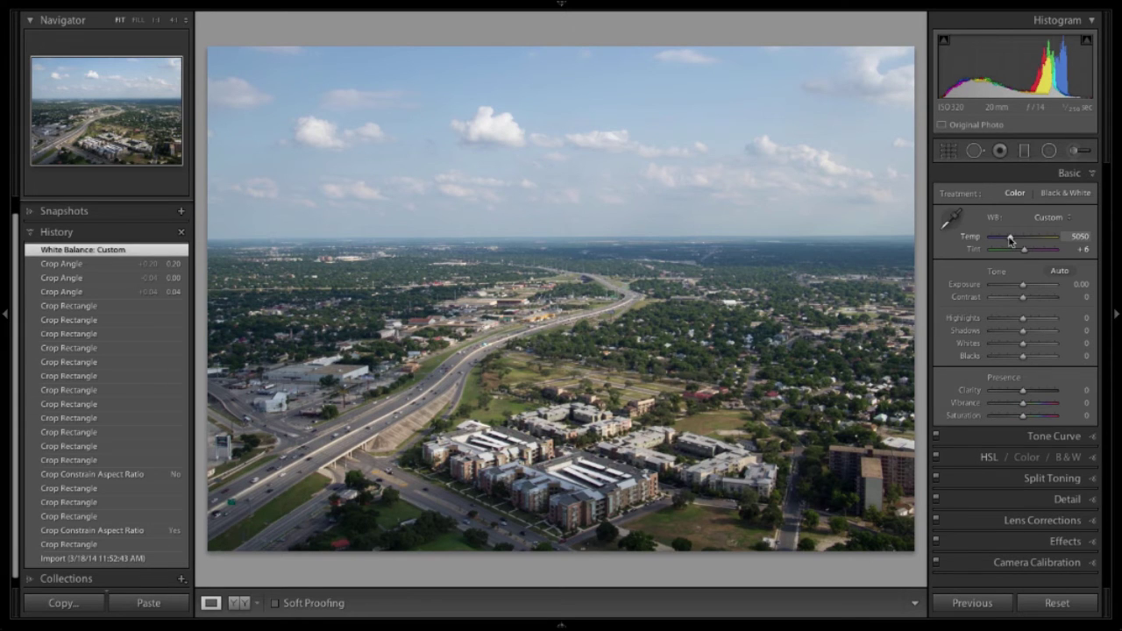
pyautogui.moveTo(1010, 239); pyautogui.dragTo(1018, 240)
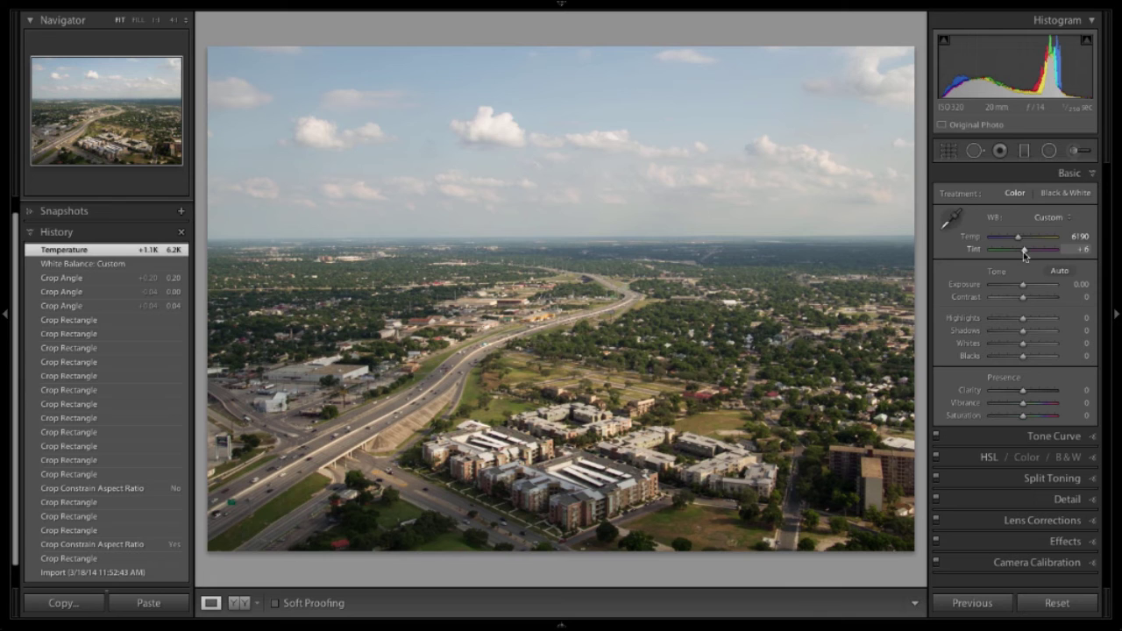
pyautogui.moveTo(561, 624)
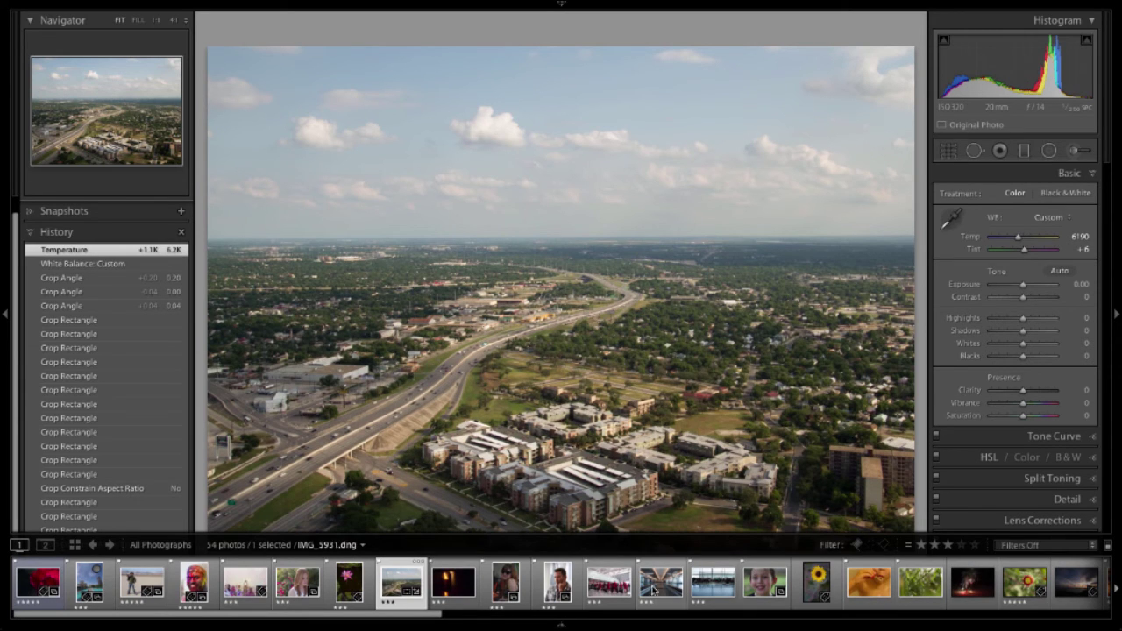
# Open the bubble-blowing portrait, cool Temp to 2610 against the yellow cast, and view the before state
pyautogui.scroll(-3, 666, 585)
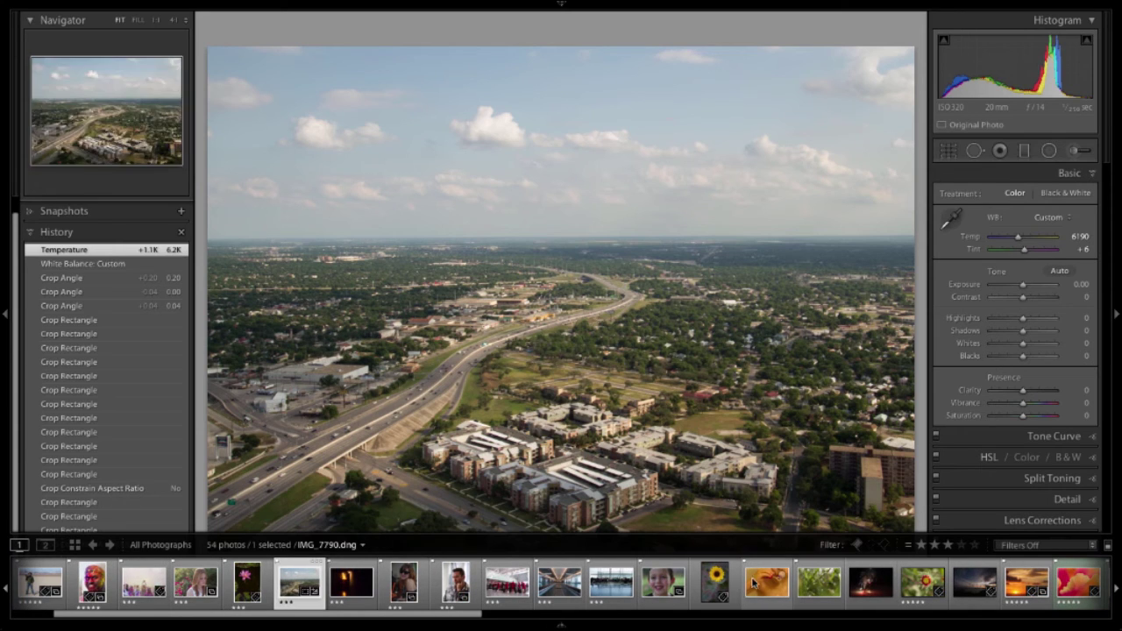
pyautogui.click(760, 583)
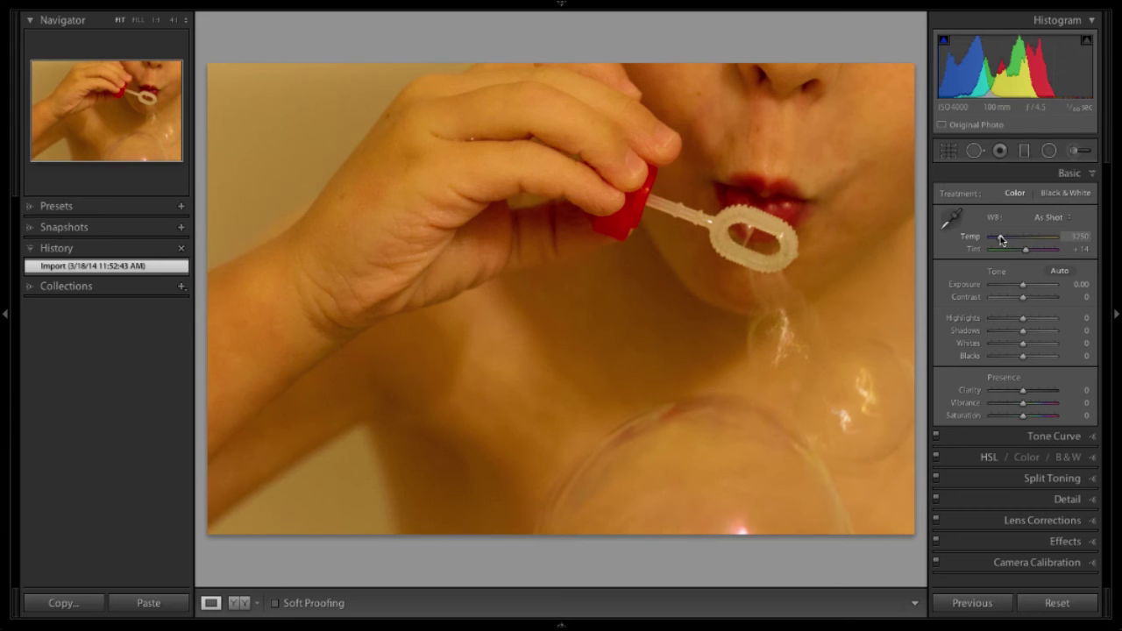
pyautogui.moveTo(1000, 238); pyautogui.dragTo(996, 240)
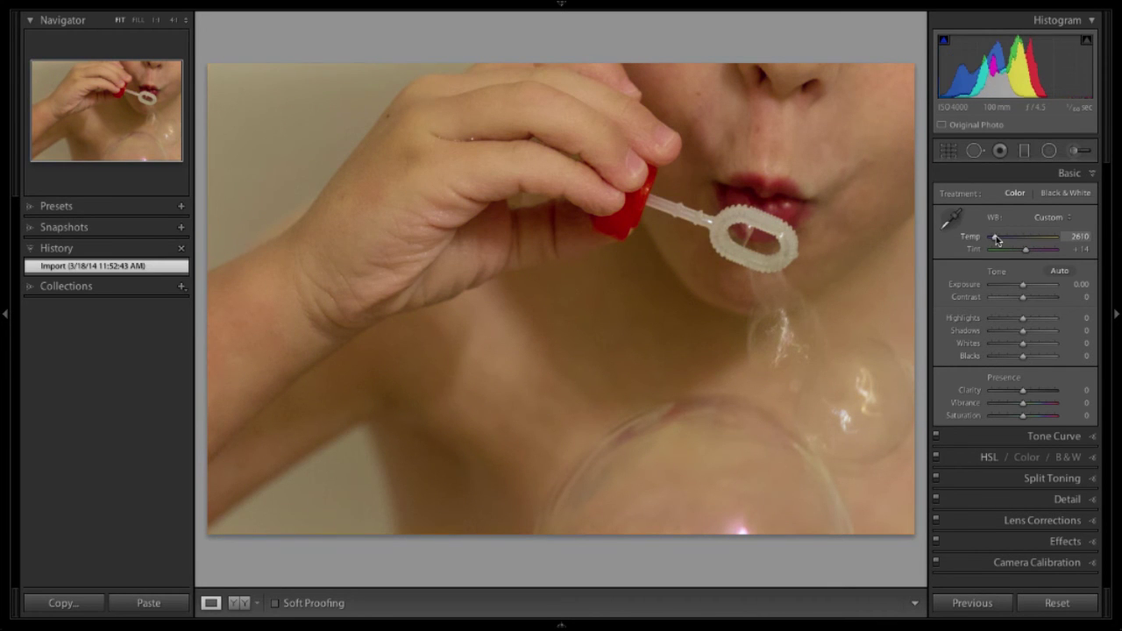
pyautogui.moveTo(996, 240); pyautogui.dragTo(995, 240)
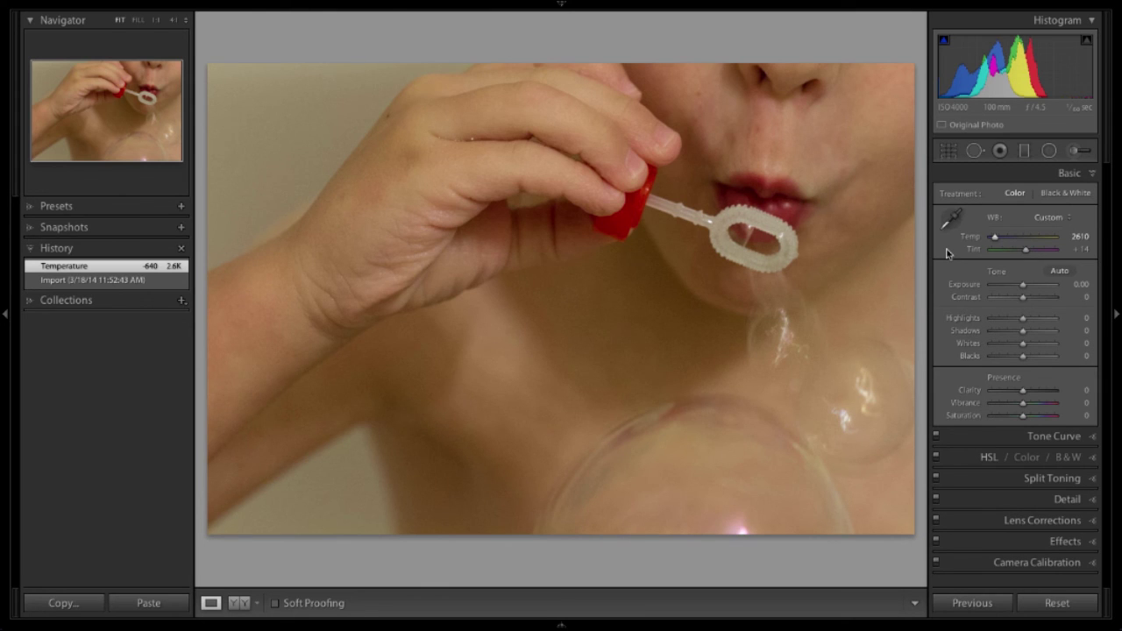
pyautogui.press('\\')
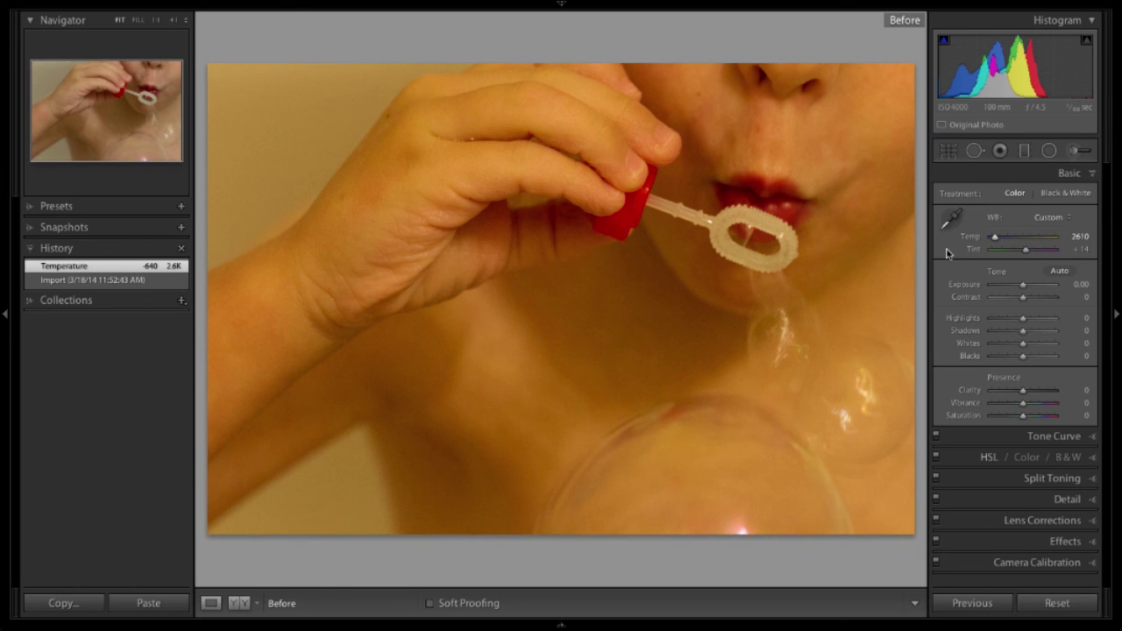
pyautogui.press('\\')
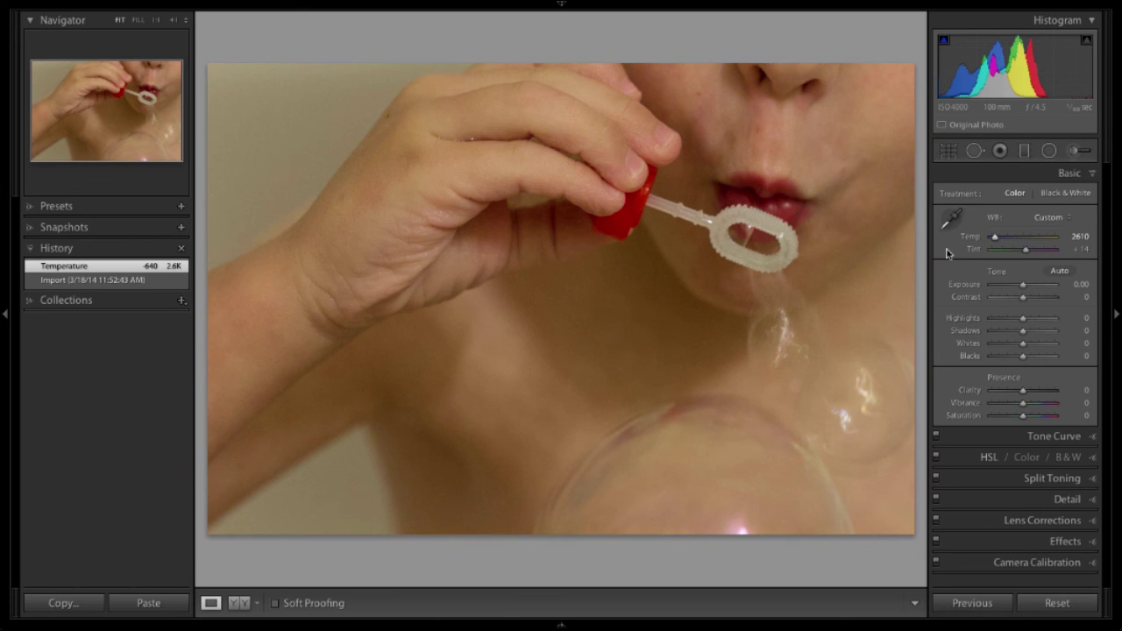
pyautogui.click(239, 605)
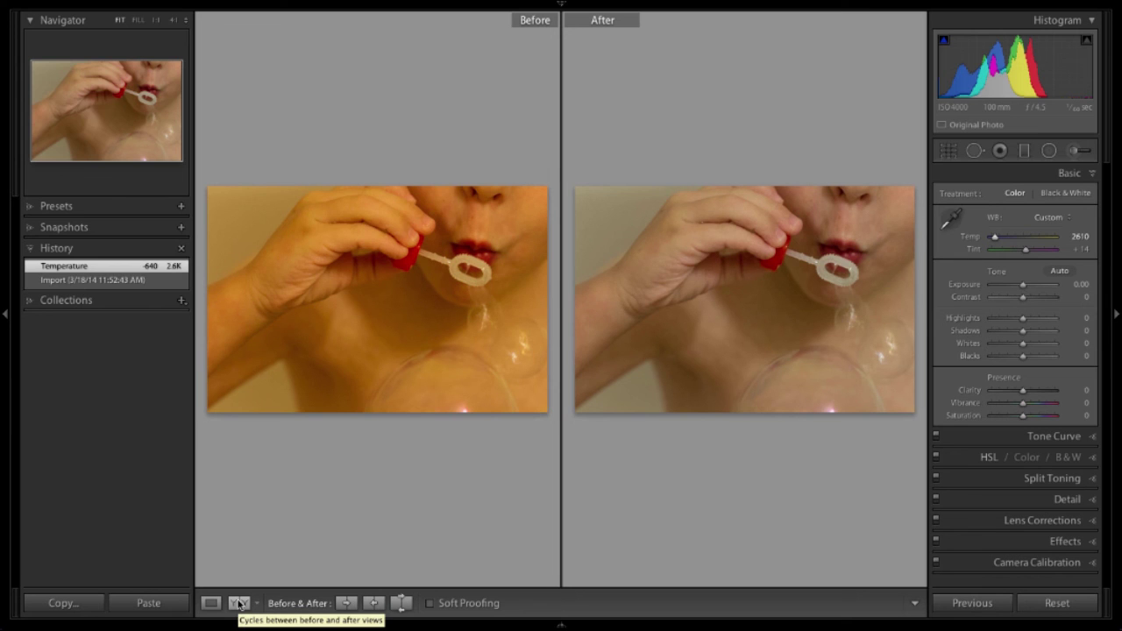
pyautogui.click(240, 604)
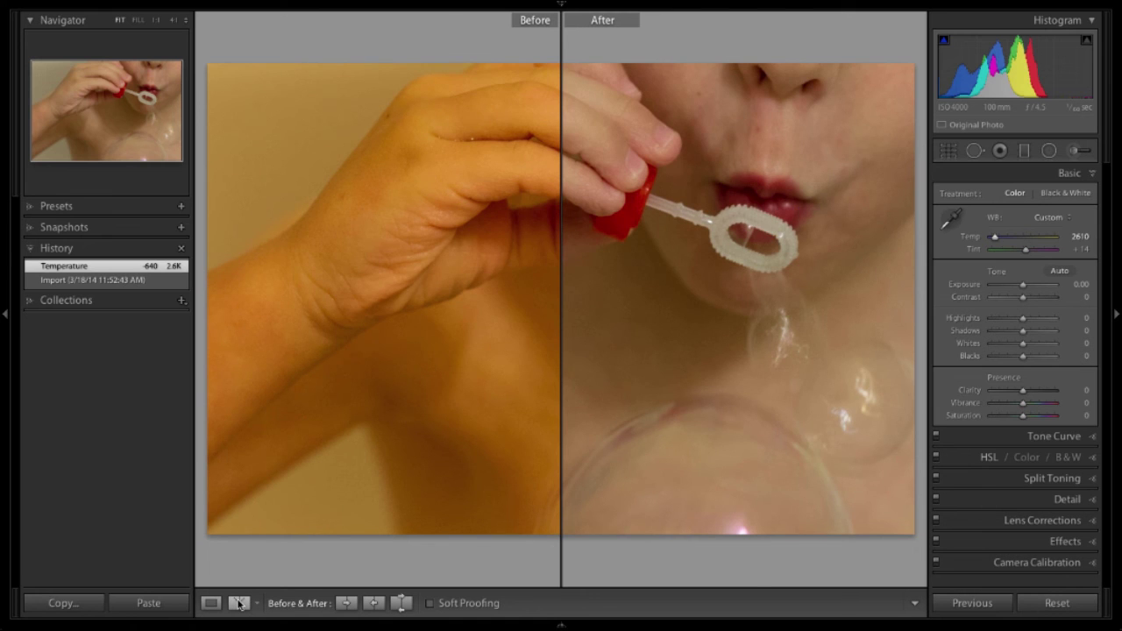
pyautogui.click(239, 604)
pyautogui.click(239, 604)
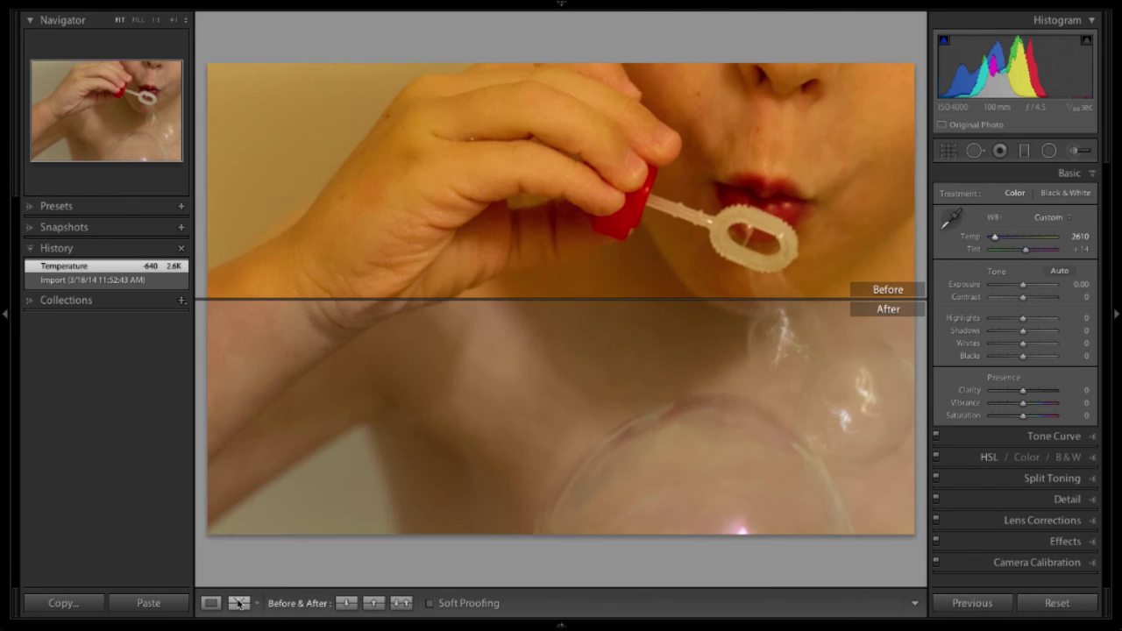
pyautogui.click(239, 604)
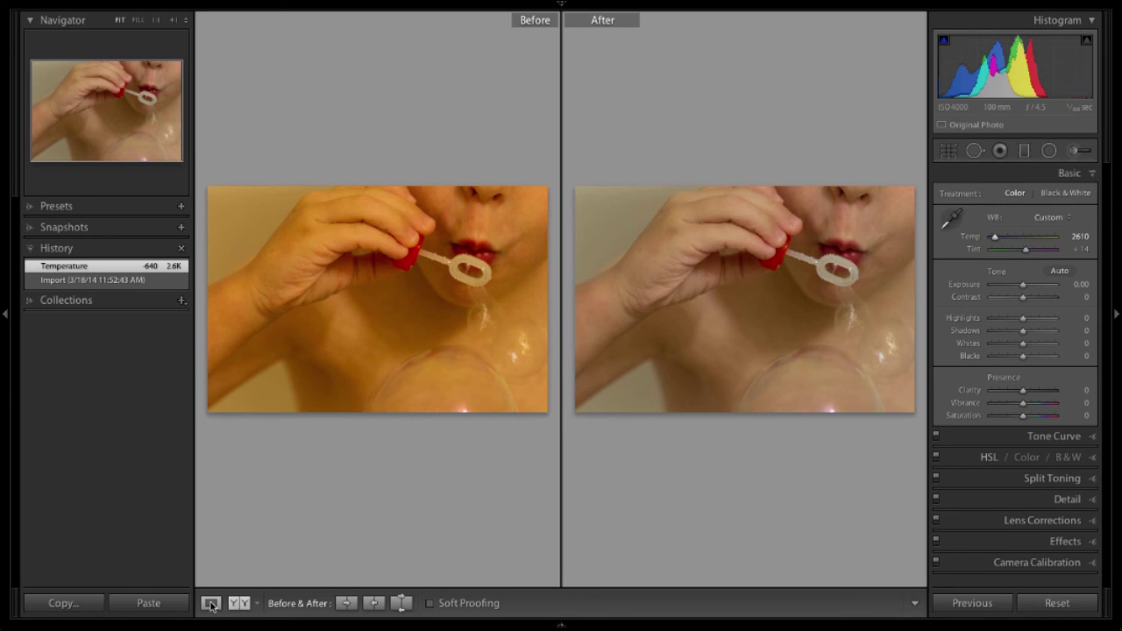
pyautogui.click(210, 604)
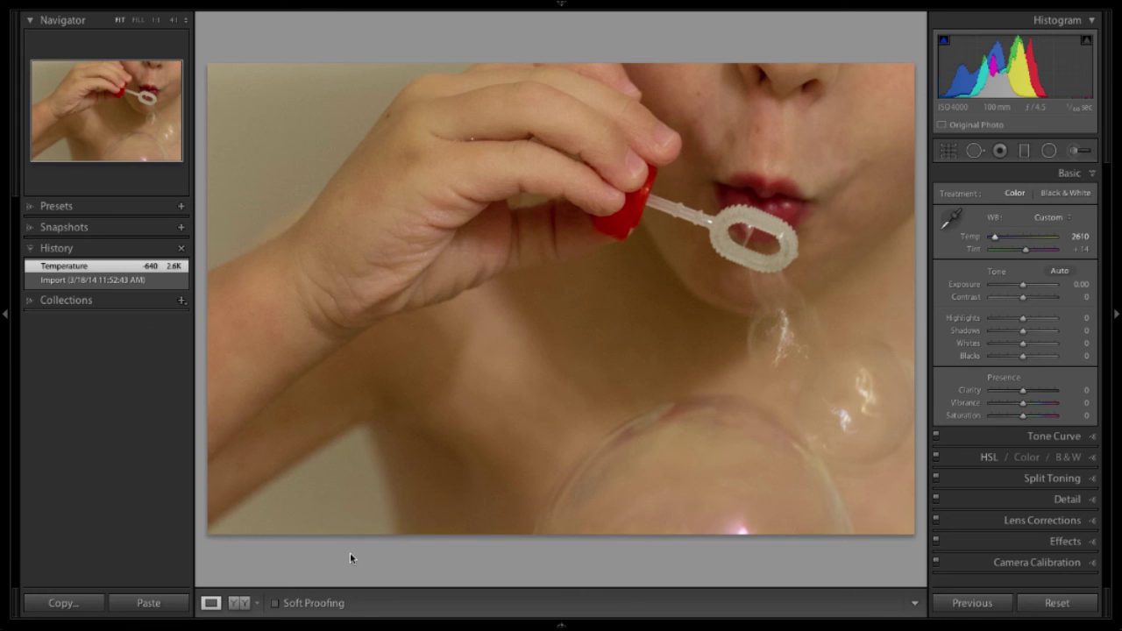
pyautogui.press('\\')
pyautogui.press('\\')
pyautogui.press('\\')
pyautogui.press('\\')
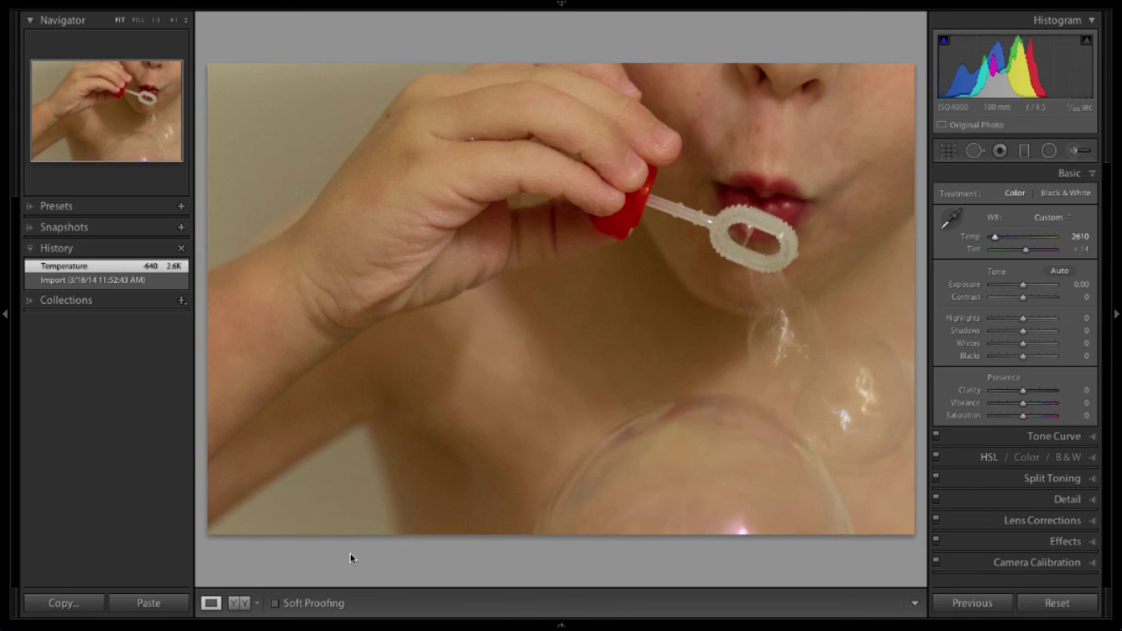